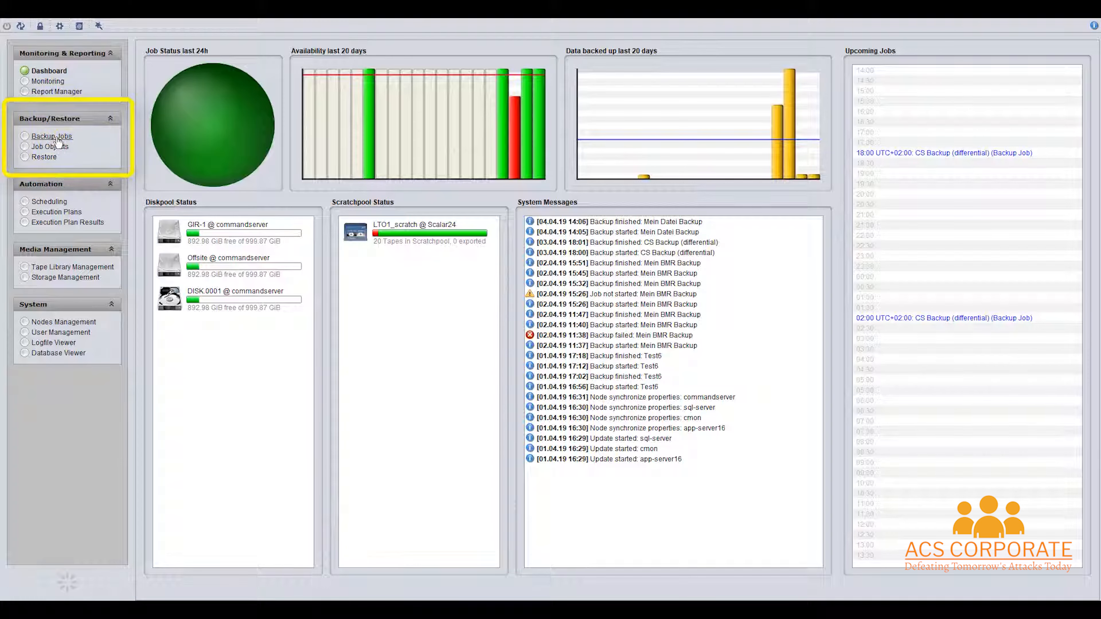
- Create a new File backup job named 'Mein Datei Backup' from the Backup Jobs list
left_click(48, 138)
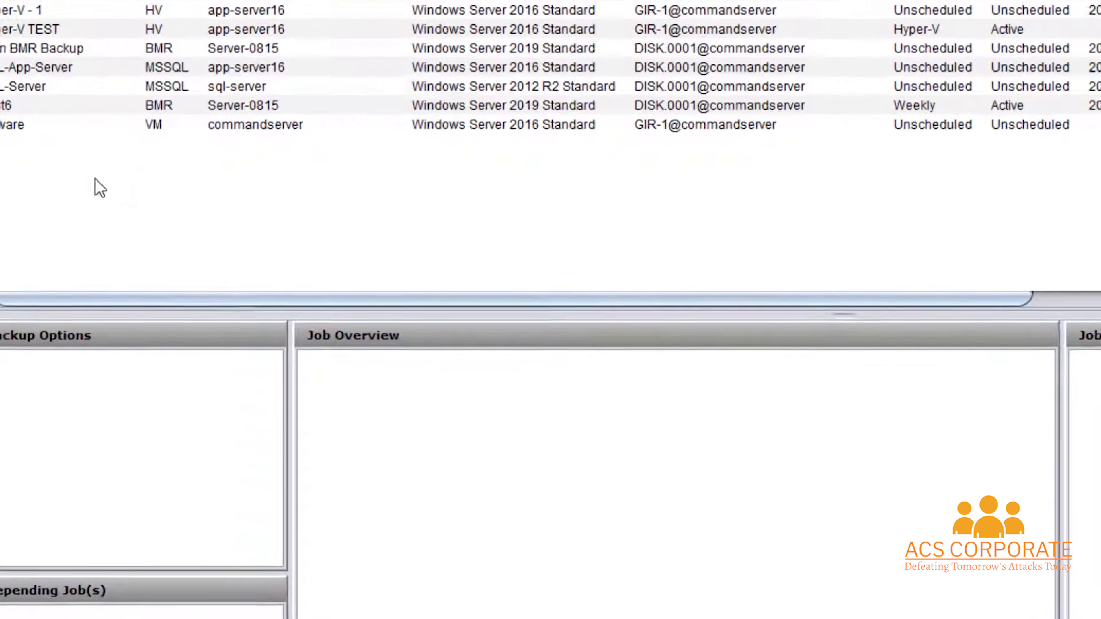
right_click(221, 288)
mouse_move(118, 193)
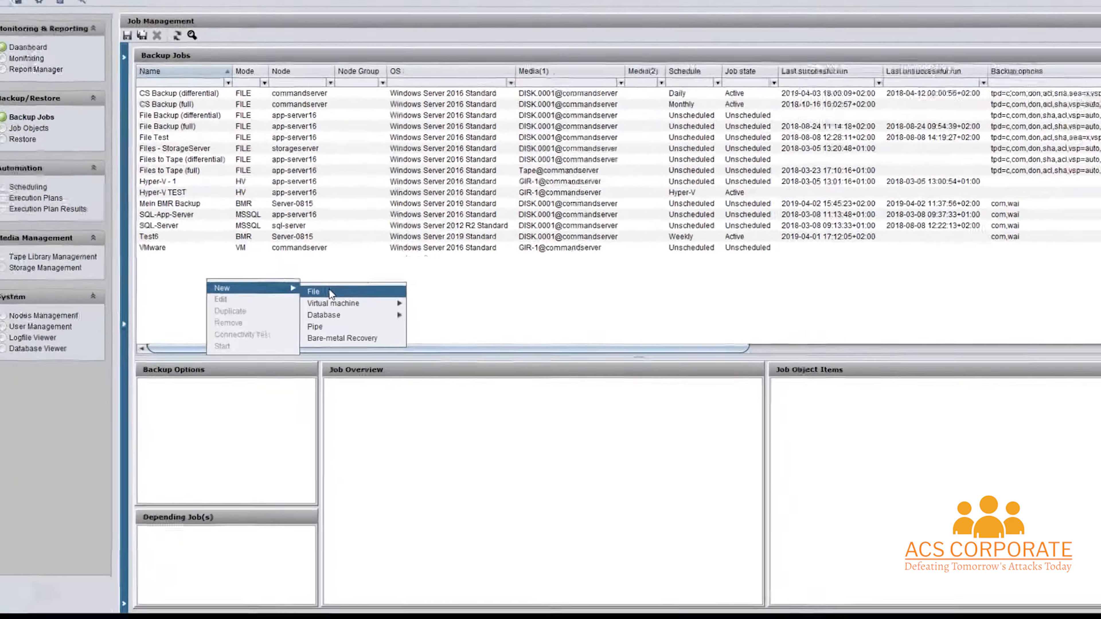
left_click(286, 199)
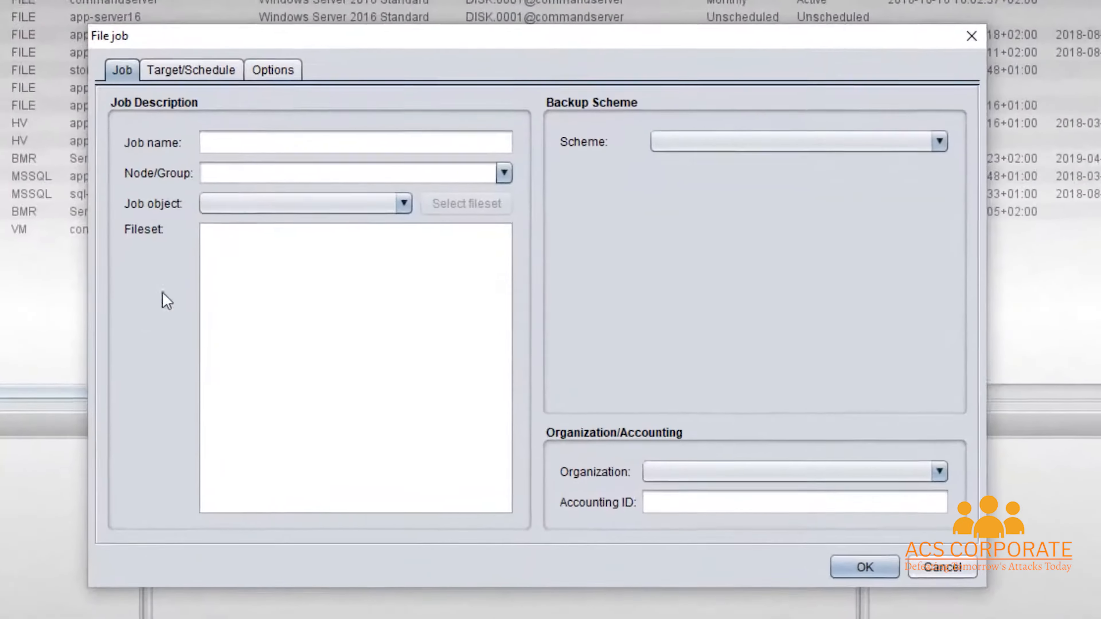
left_click(340, 192)
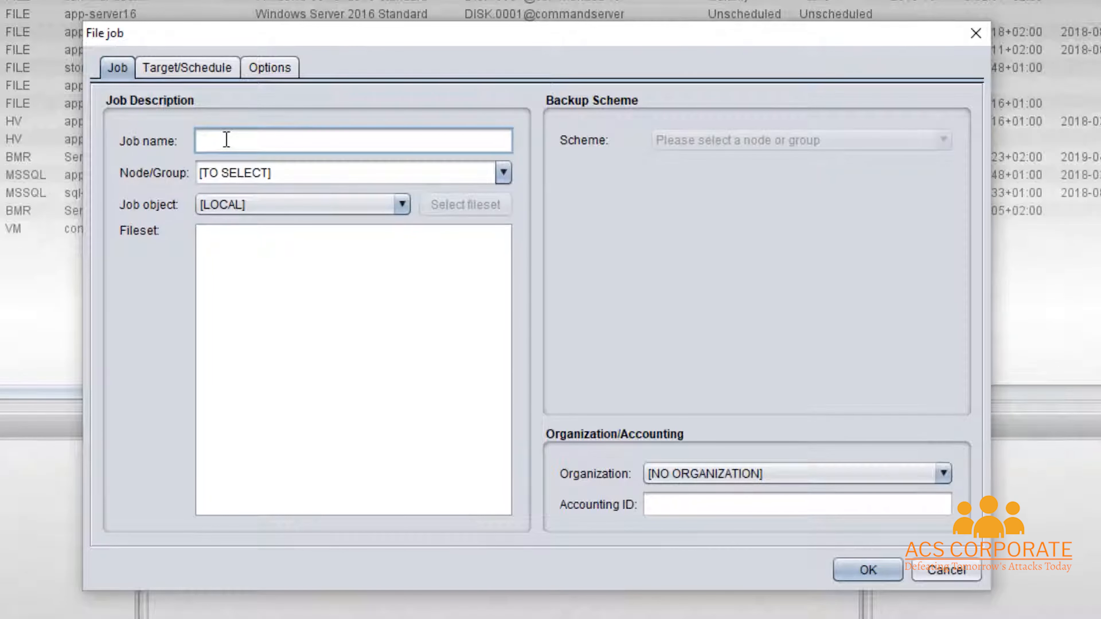
type("Mein Datei Backup")
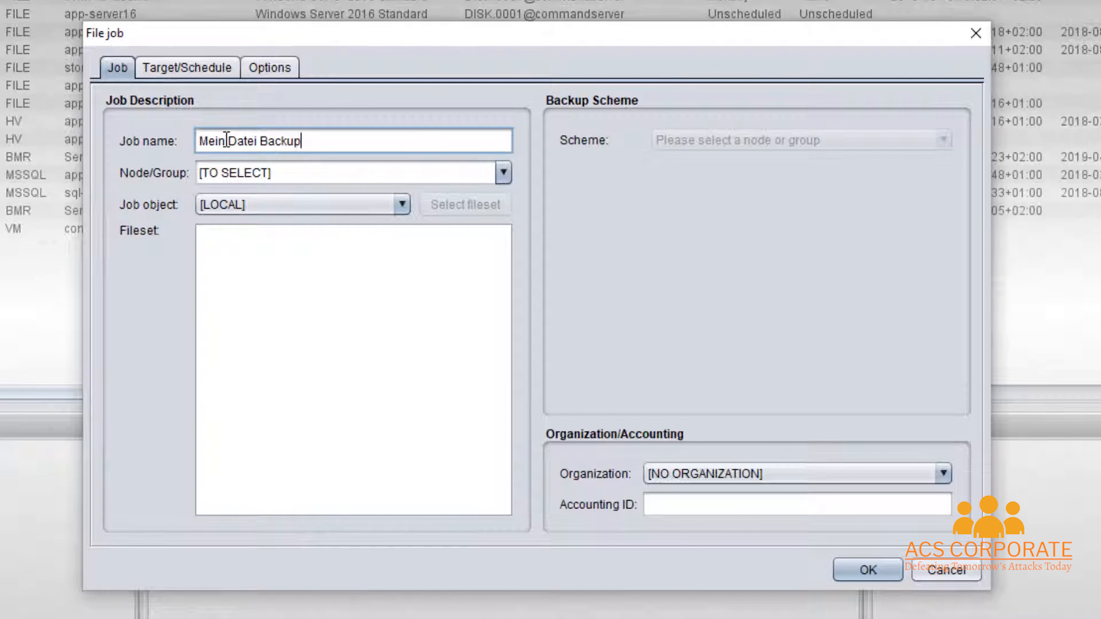
- Set app-server16 as the job's node and go to the file set configuration
left_click(503, 174)
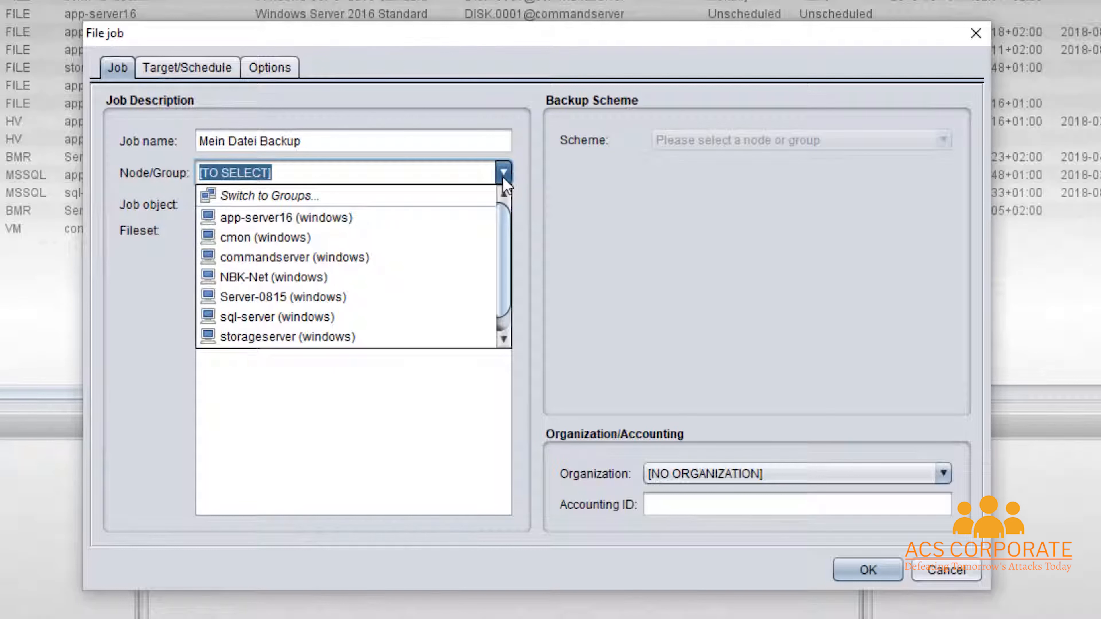
left_click(262, 222)
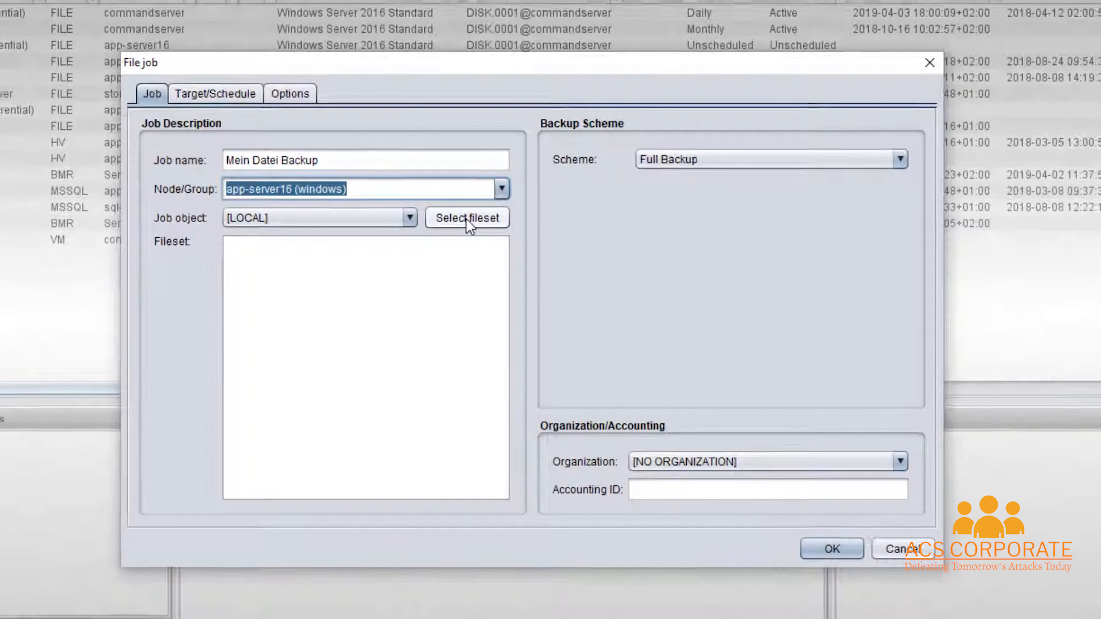
left_click(465, 208)
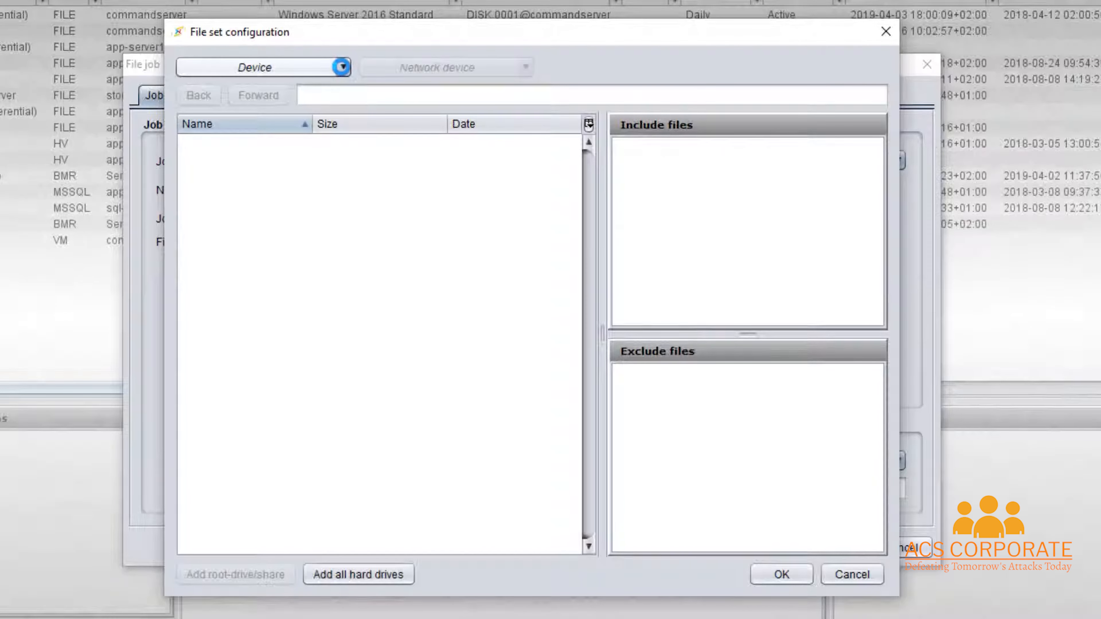
- Add the Test Backup Daten folder on Daten (E:\) to the included files
left_click(343, 67)
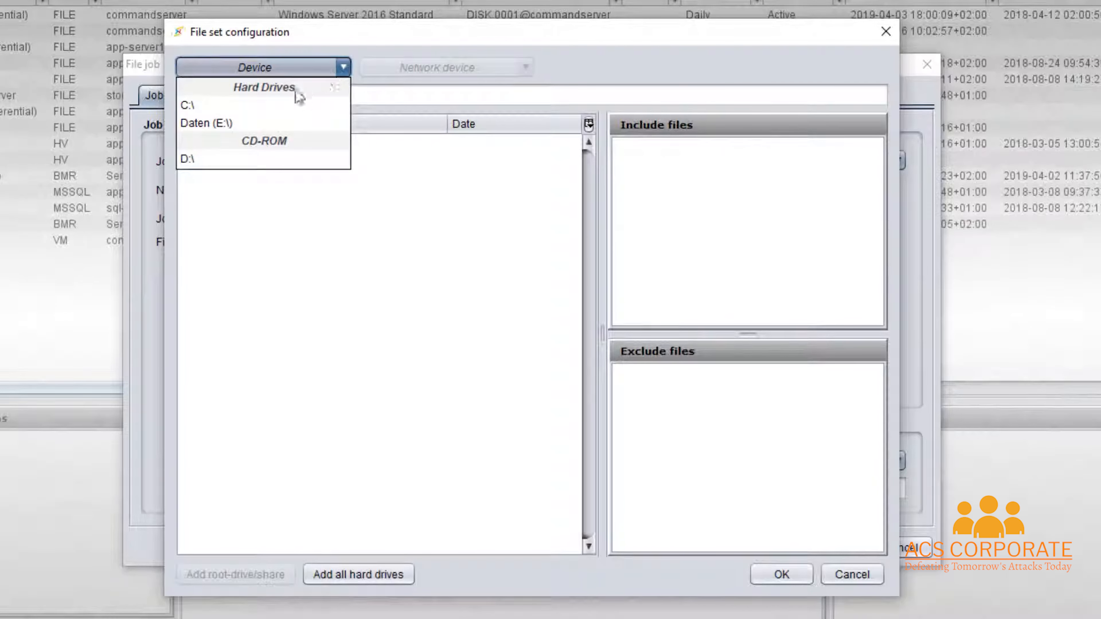
left_click(215, 124)
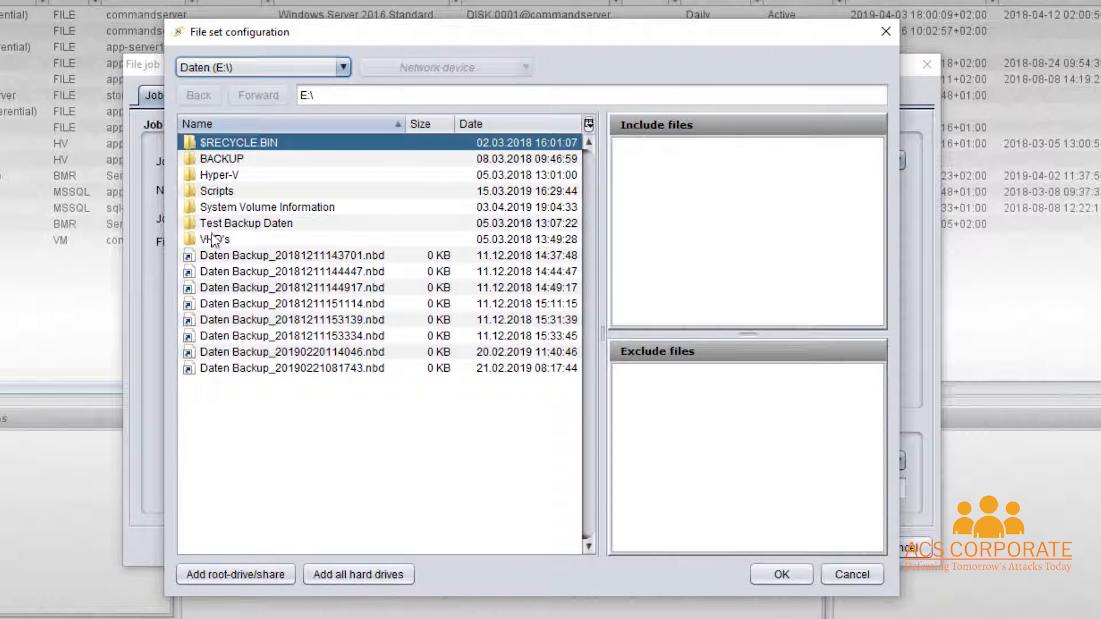
left_click(212, 224)
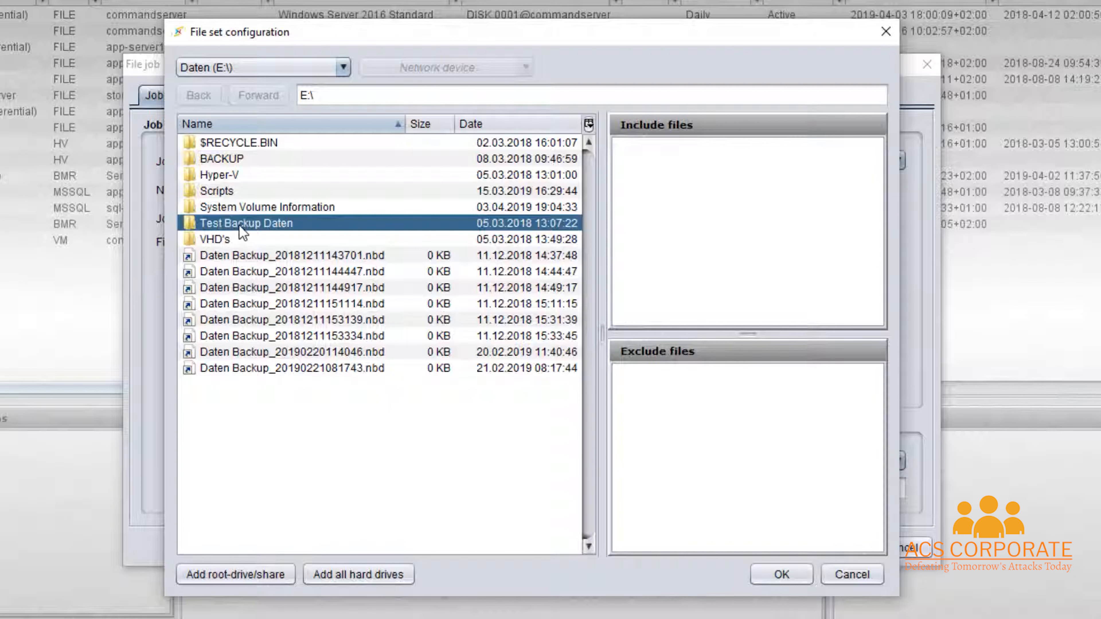
left_click_drag(255, 229, 704, 177)
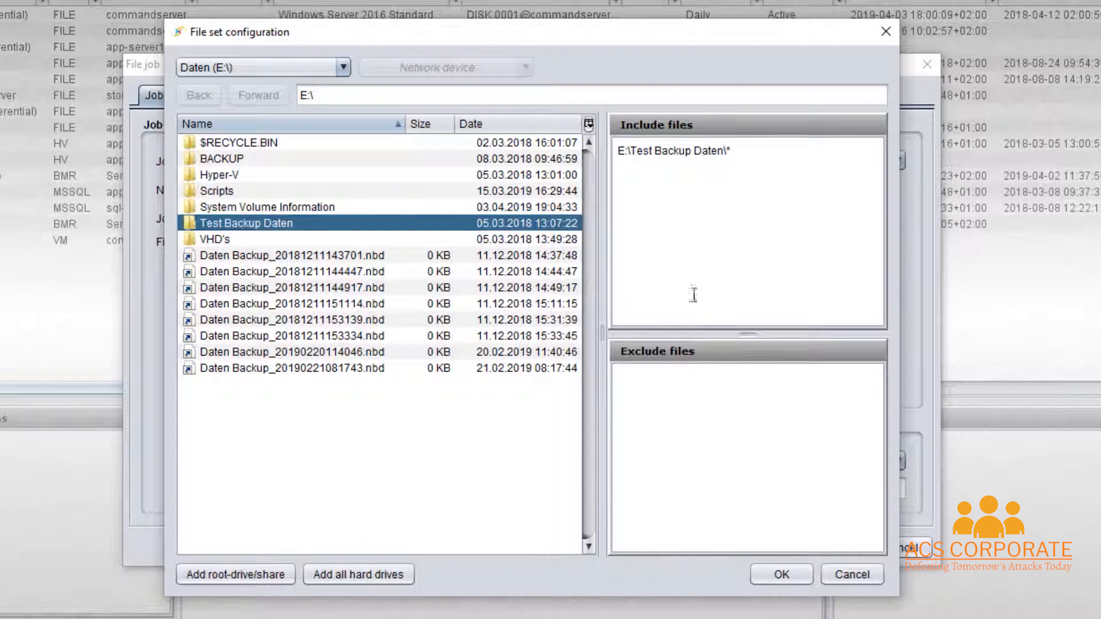
- Remove the E:\* and $all include entries, leaving only E:\Test Backup Daten\*
left_click(231, 577)
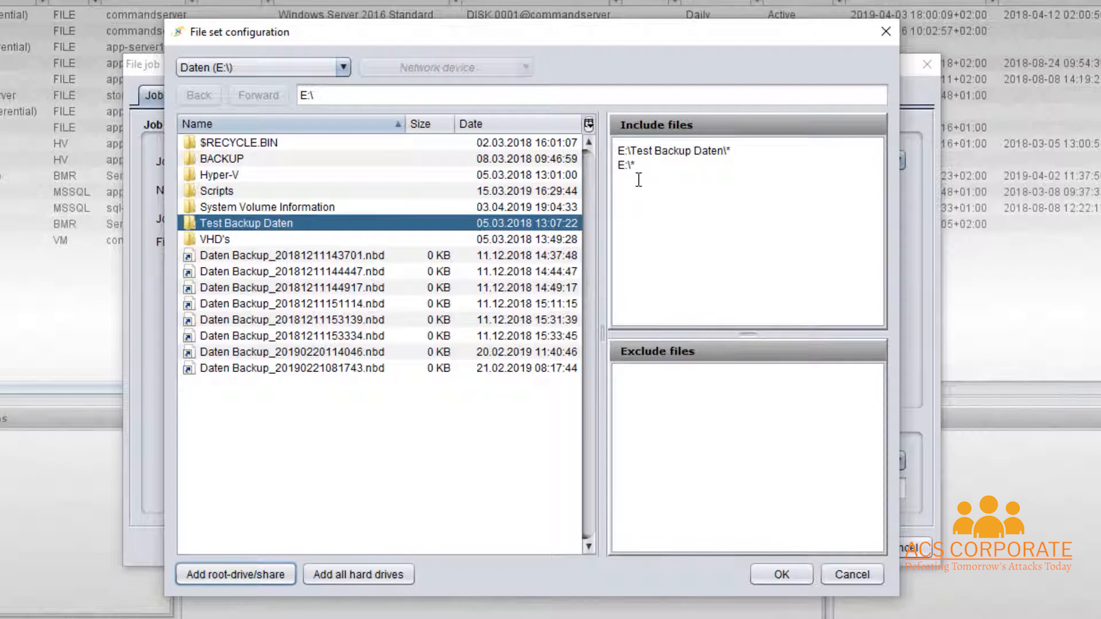
left_click(359, 583)
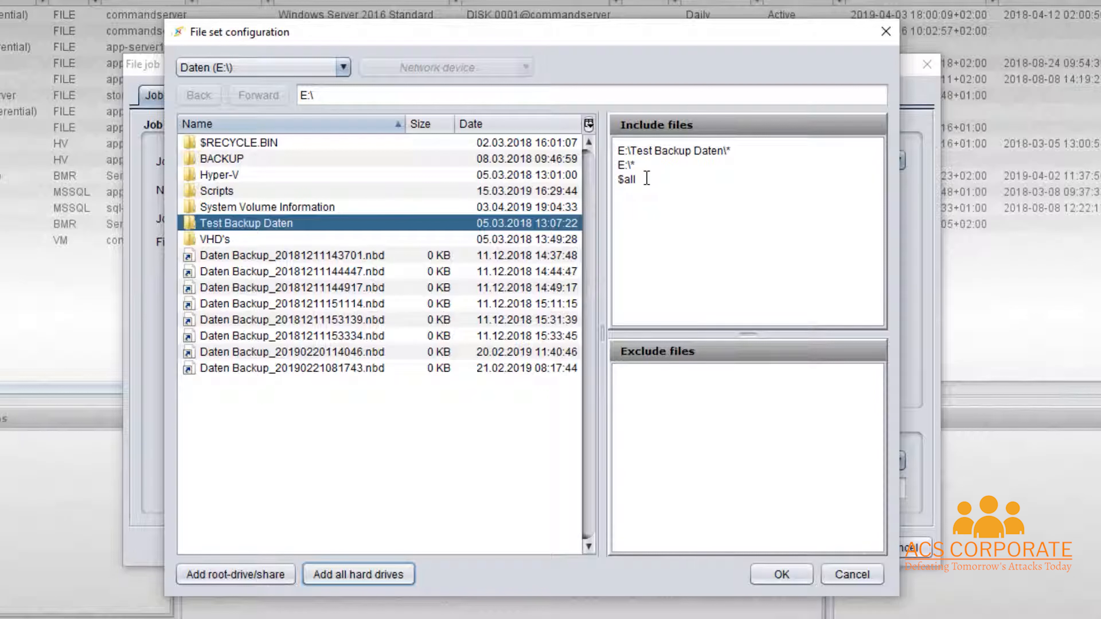
left_click_drag(625, 165, 615, 178)
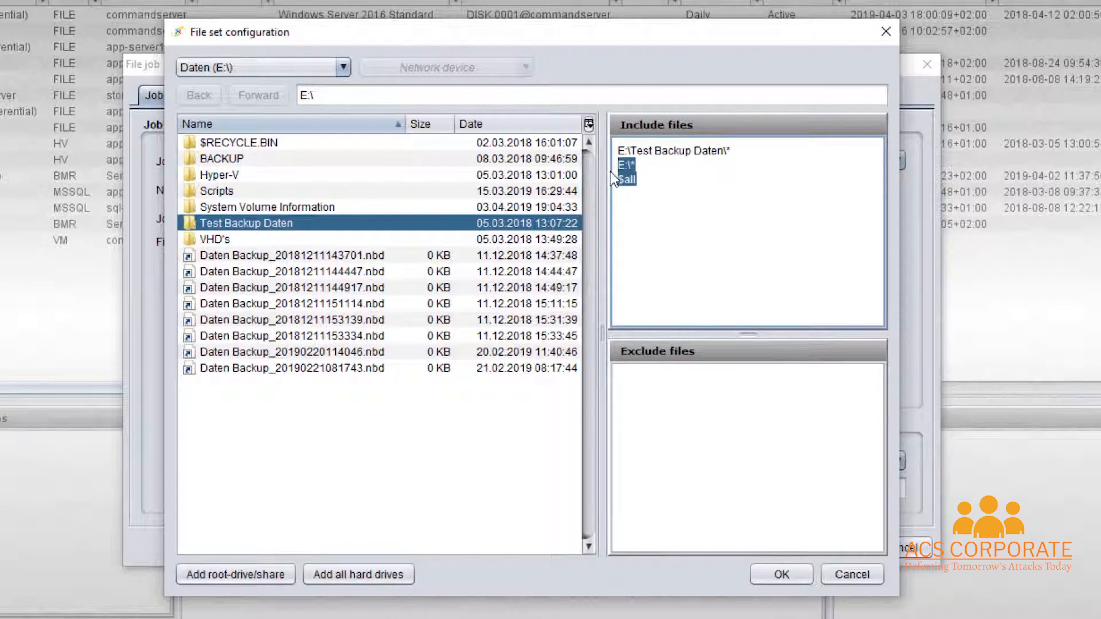
key("Delete")
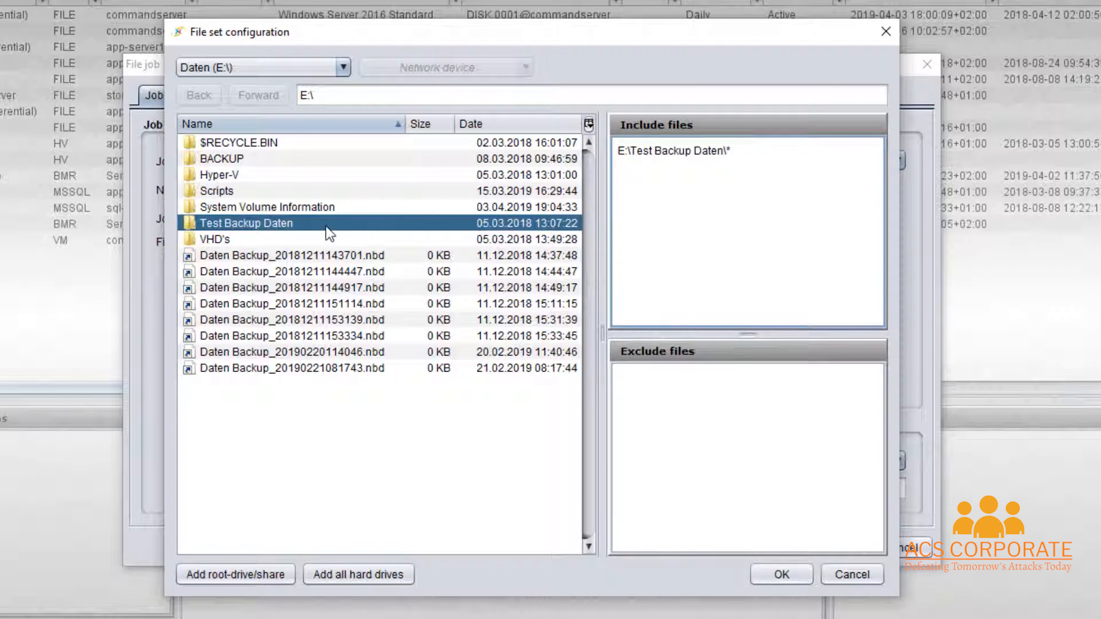
- Exclude E:\Test Backup Daten\Big from the file set and confirm it for the job
double_click(277, 225)
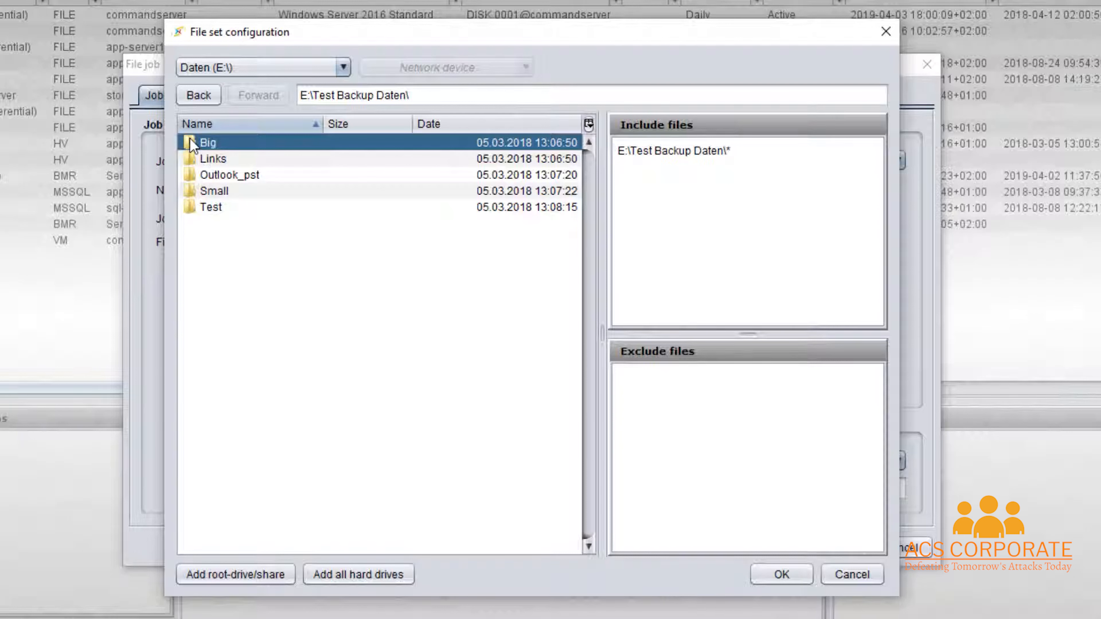
left_click_drag(192, 145, 678, 436)
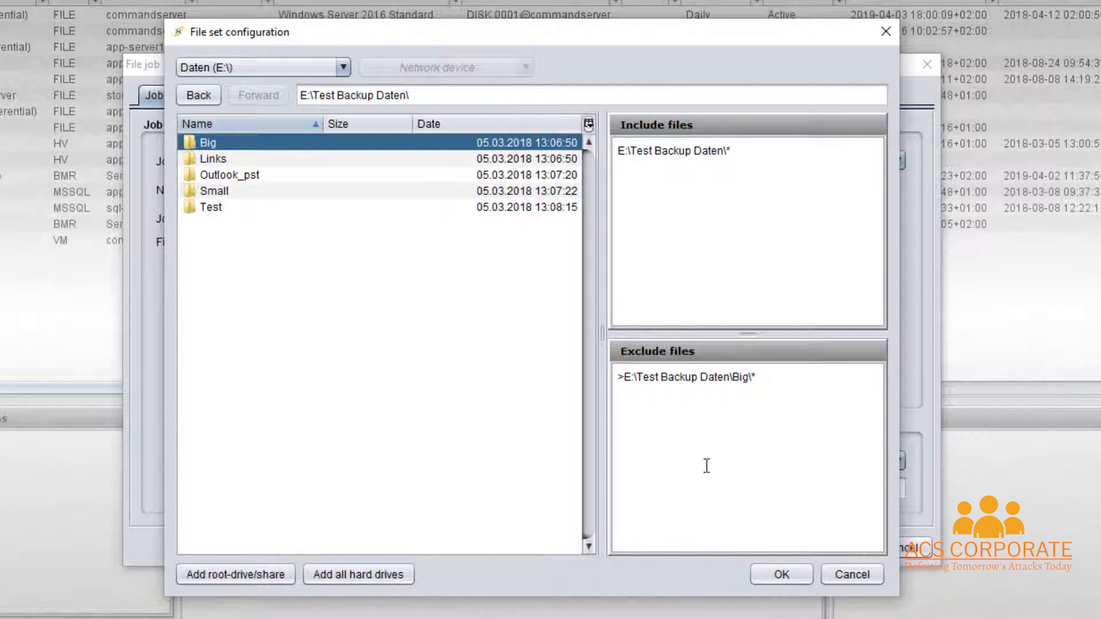
left_click(782, 577)
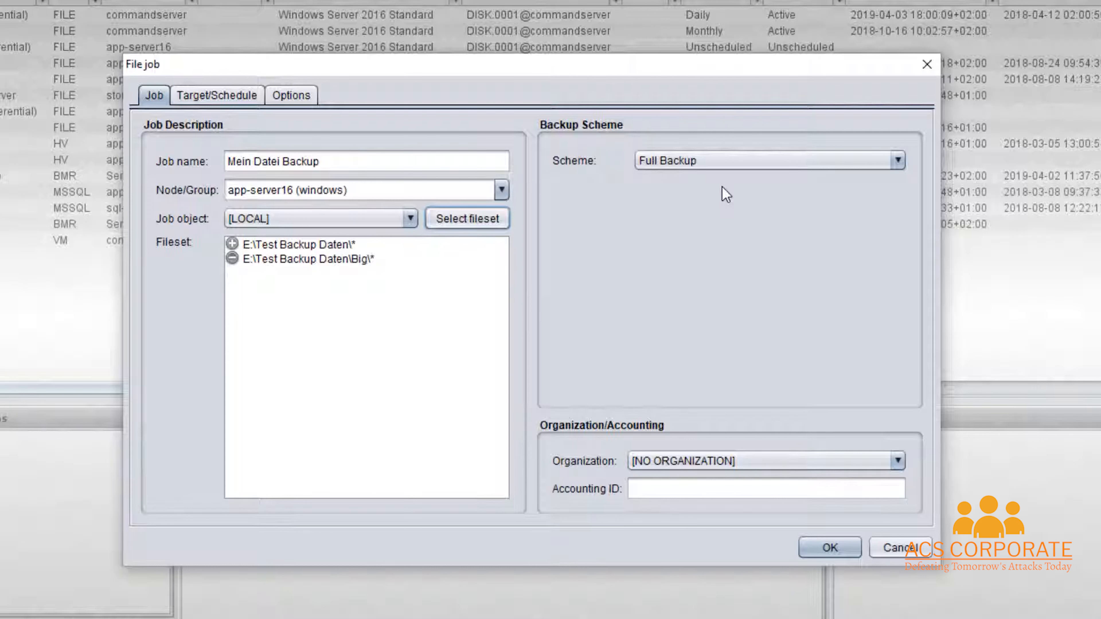
- Expand the Scheme dropdown in the job's Backup Scheme section
left_click(764, 161)
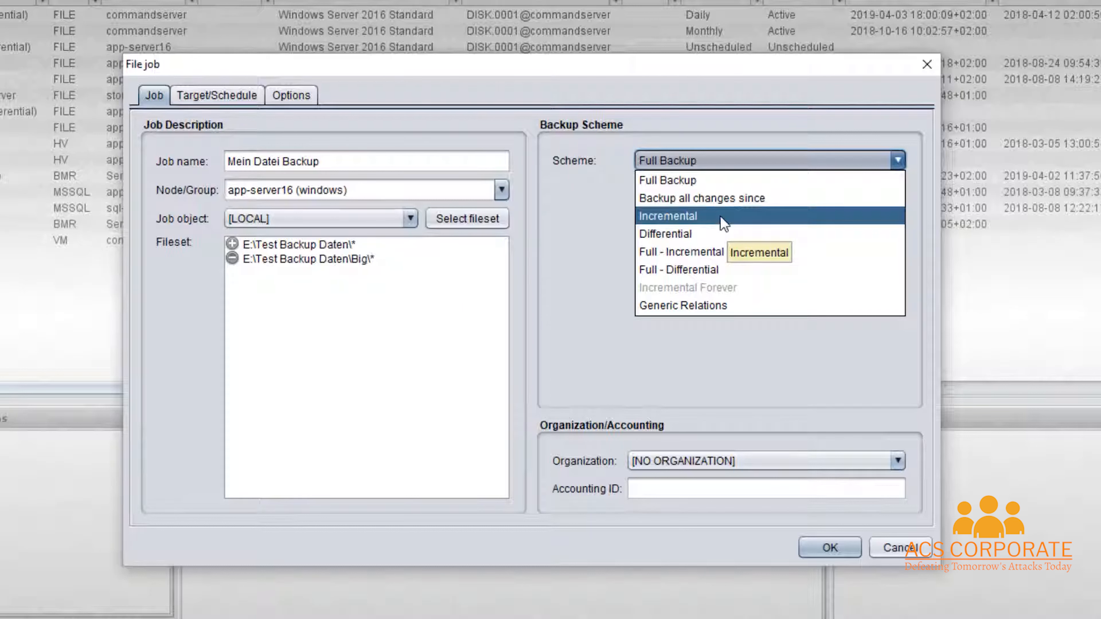
- Select the Full - Differential scheme and move to the Target/Schedule settings
left_click(723, 274)
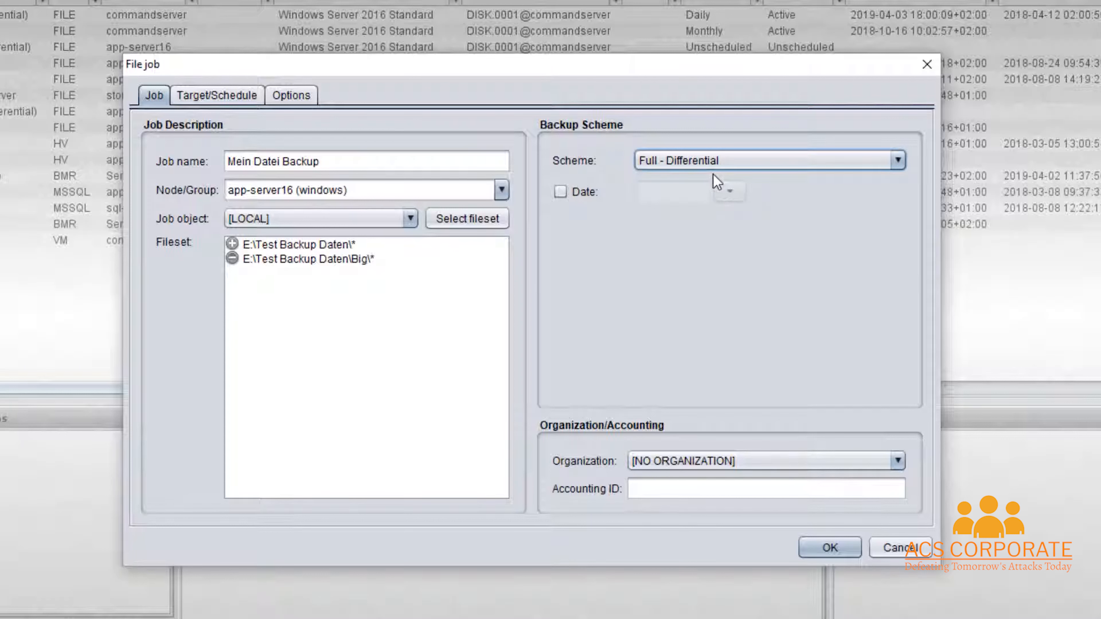
left_click(211, 98)
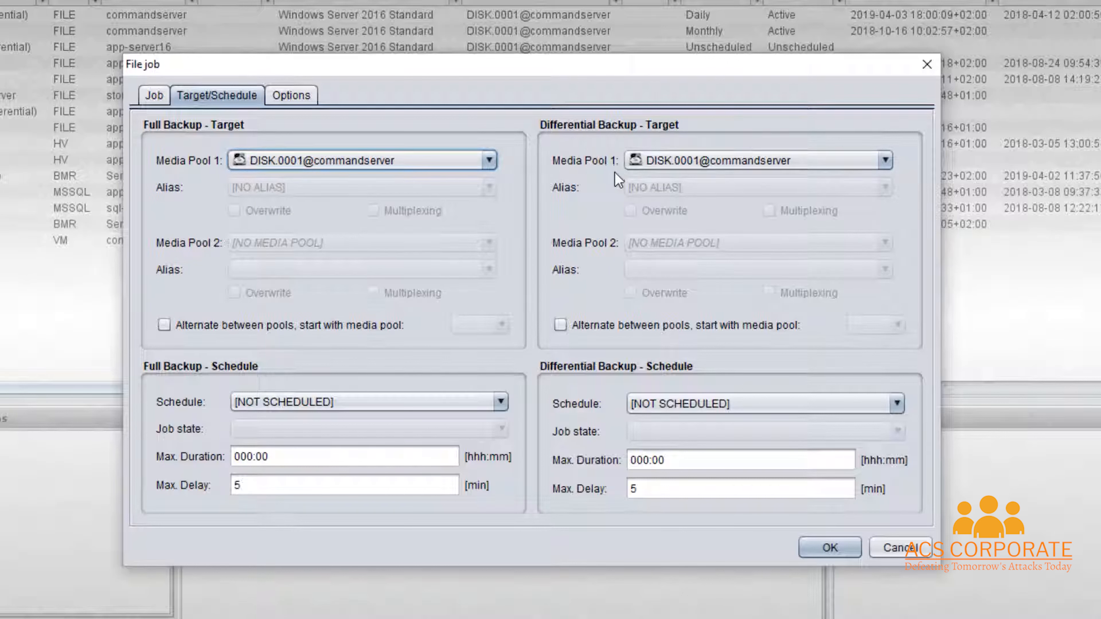
- Set Full Backup Media Pool 1 to DISK.0001@commandserver
left_click(489, 161)
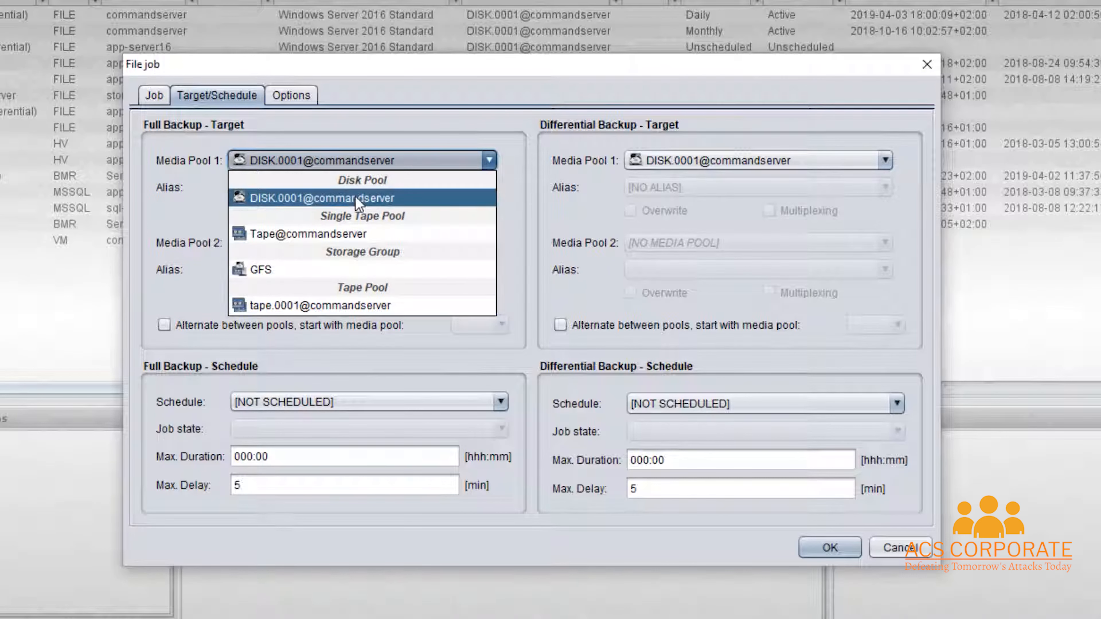
mouse_move(356, 198)
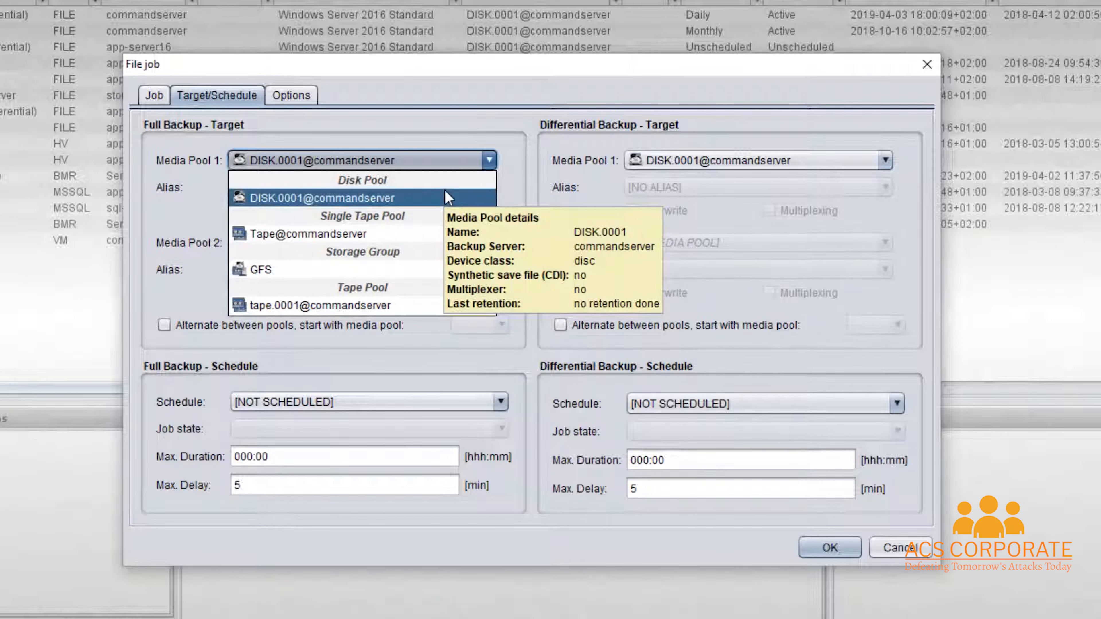
mouse_move(425, 235)
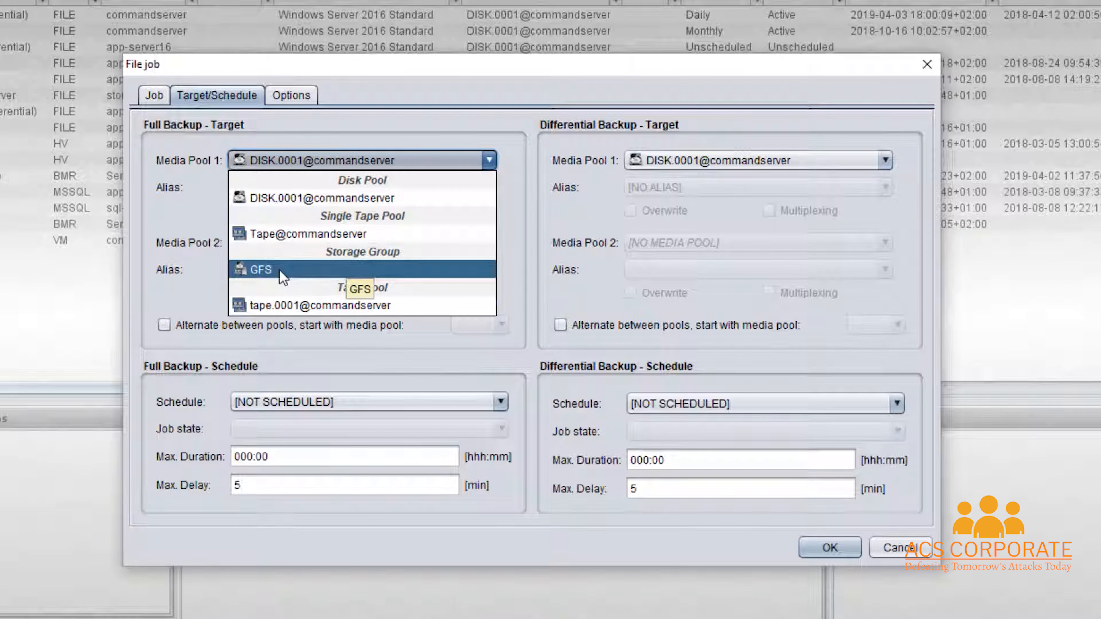
mouse_move(320, 202)
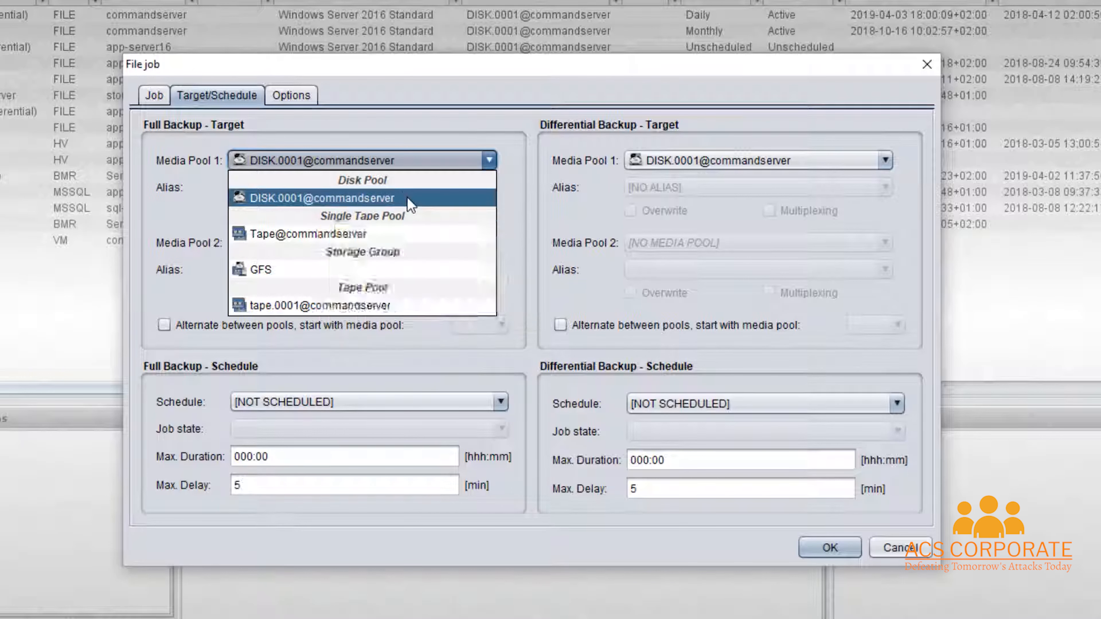
left_click(338, 197)
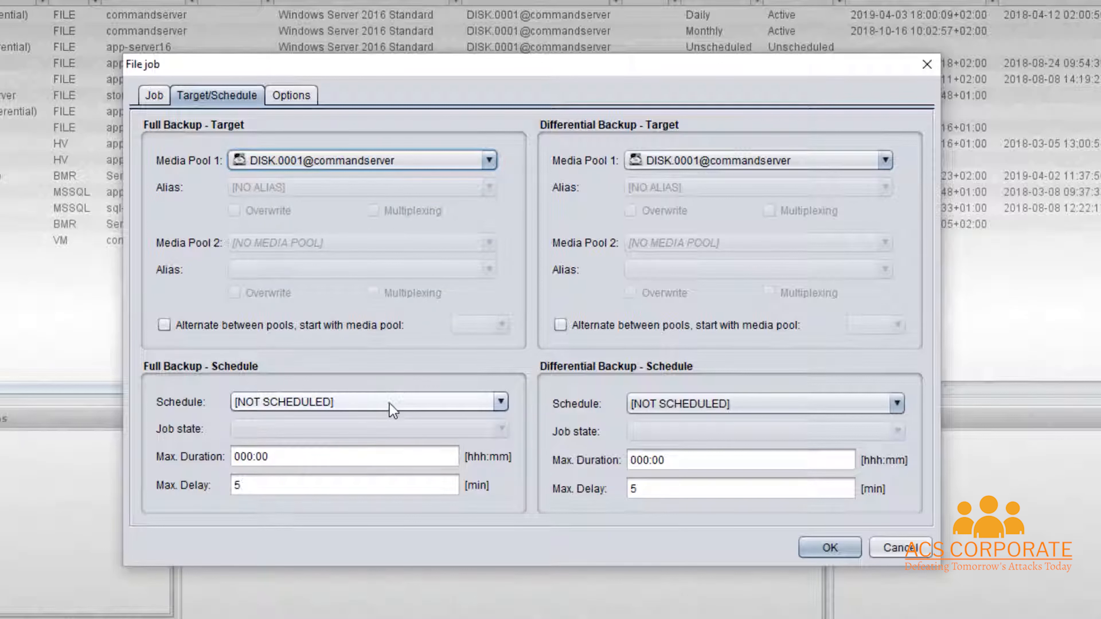
- Set the Full Backup Schedule to Monthly
left_click(500, 403)
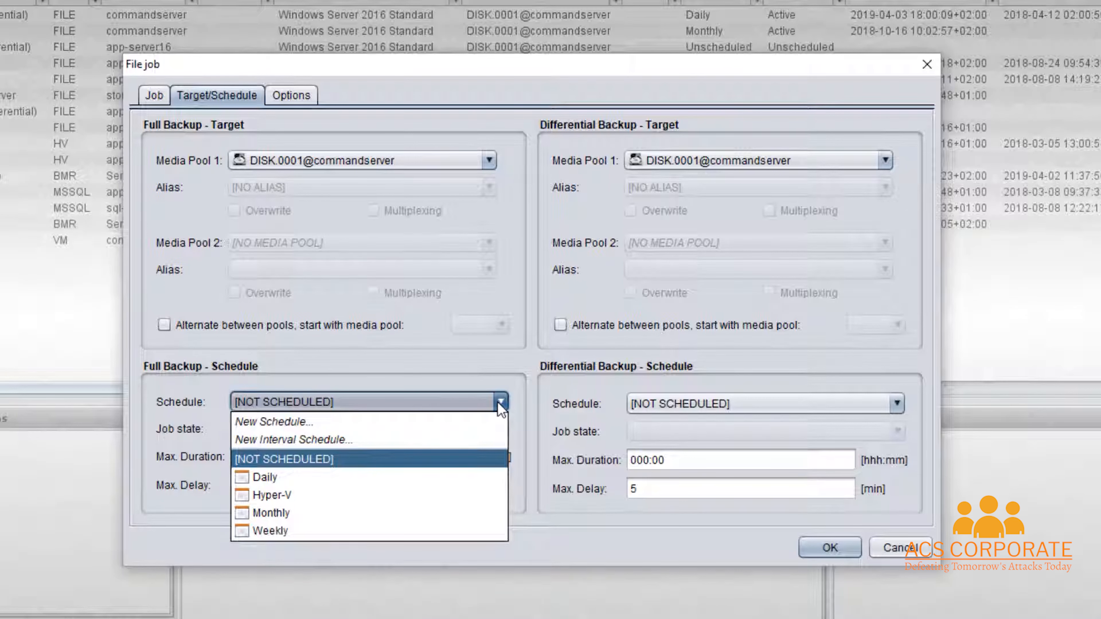
left_click(299, 516)
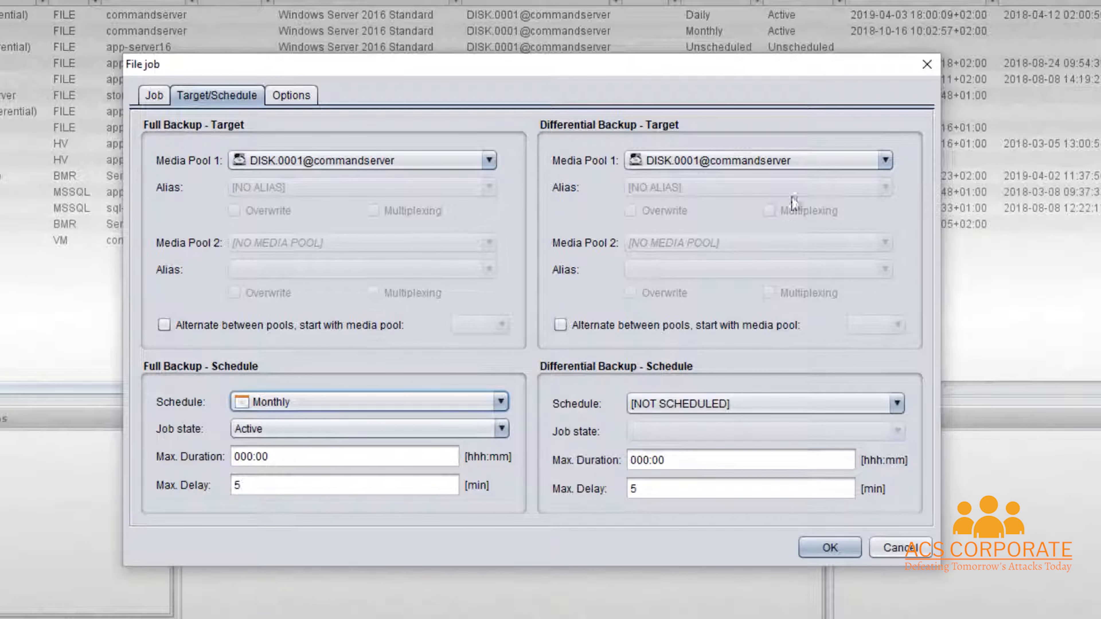
- Keep the differential pool on DISK.0001@commandserver and set its schedule to Daily
left_click(885, 161)
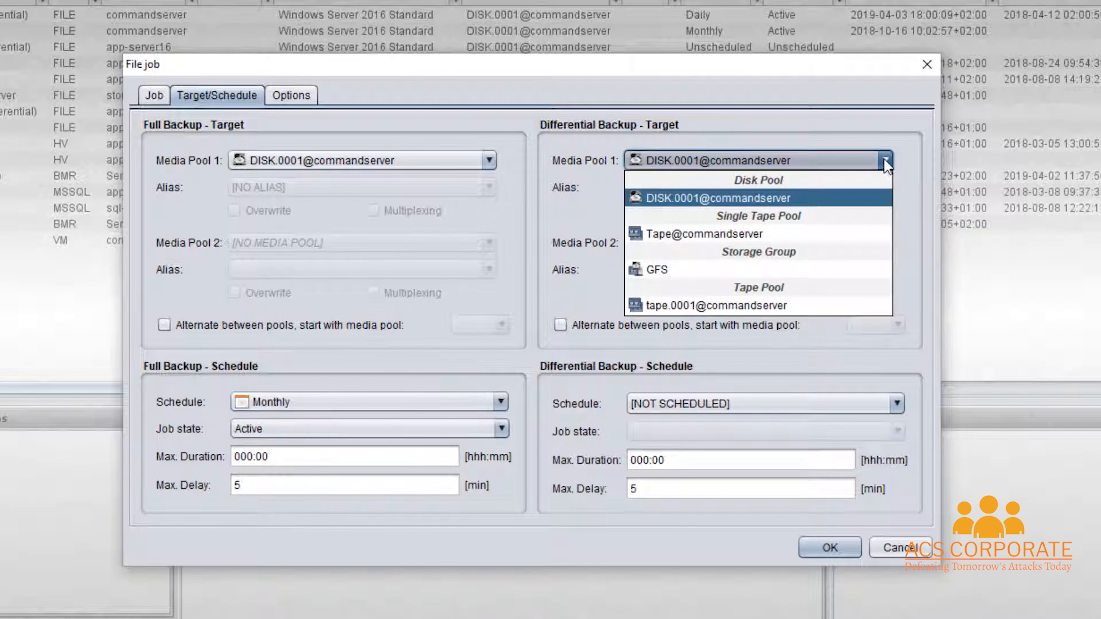
left_click(917, 203)
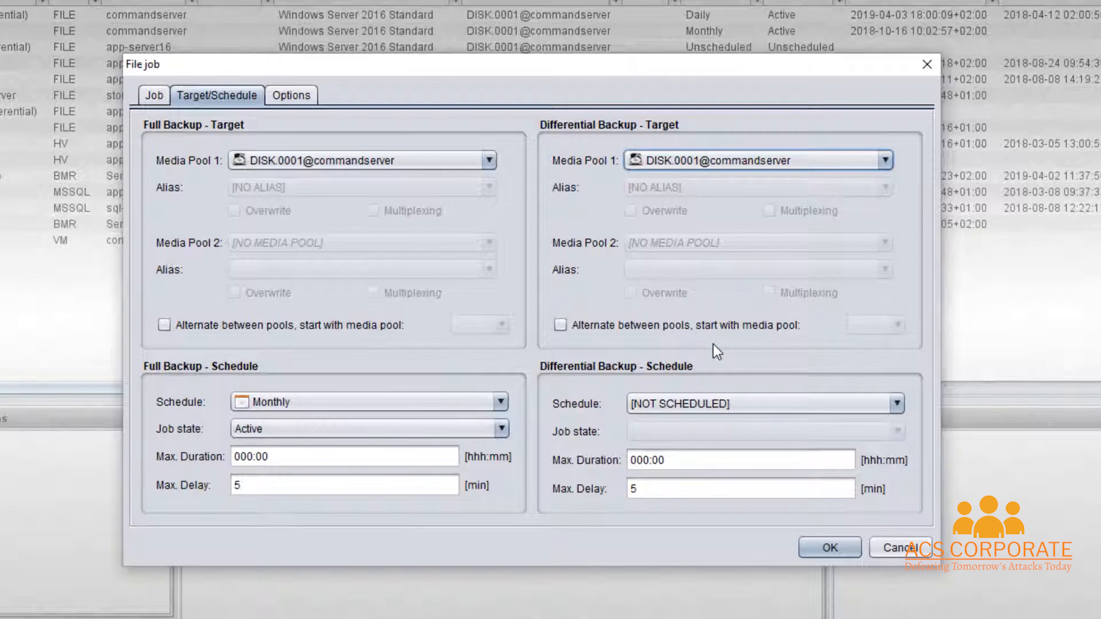
left_click(896, 406)
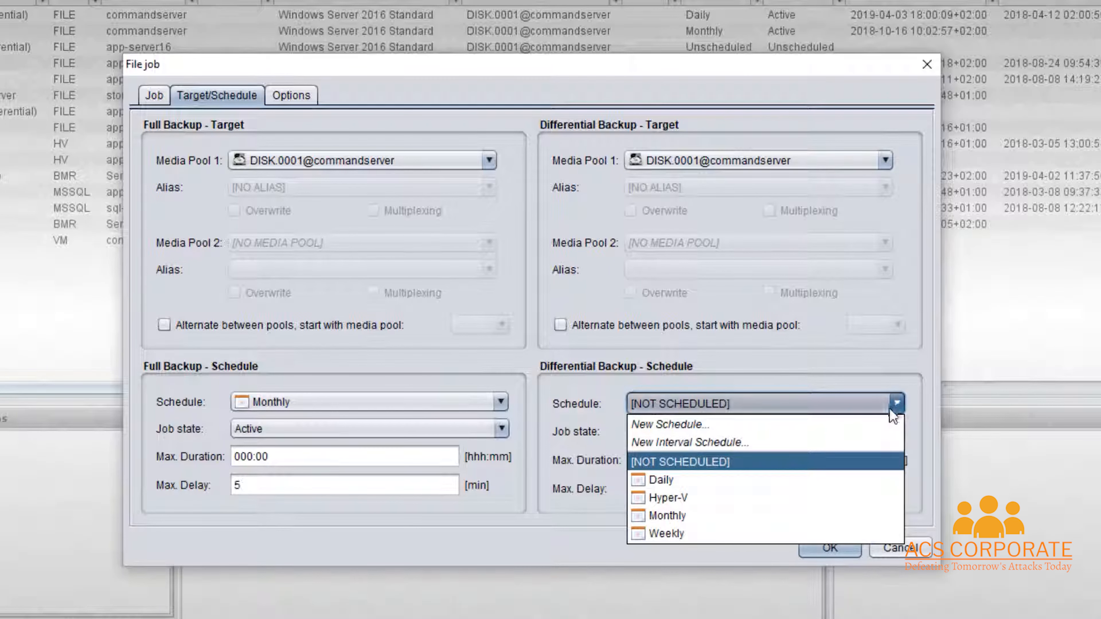
left_click(711, 489)
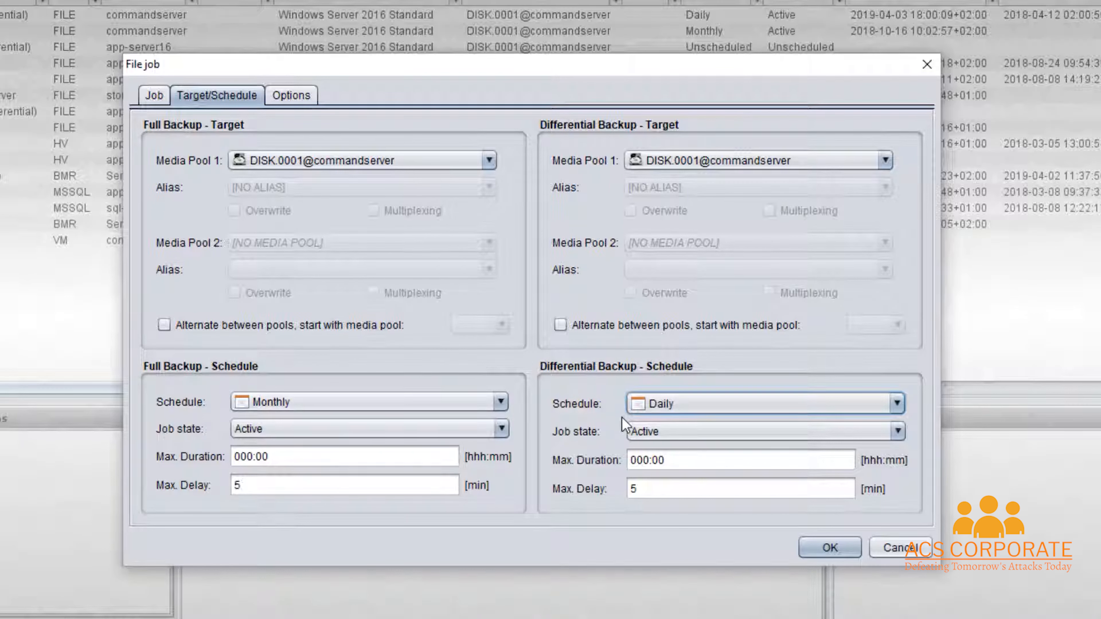
- Check the full backup's Advanced options on the Options tab, then return to General options
left_click(297, 99)
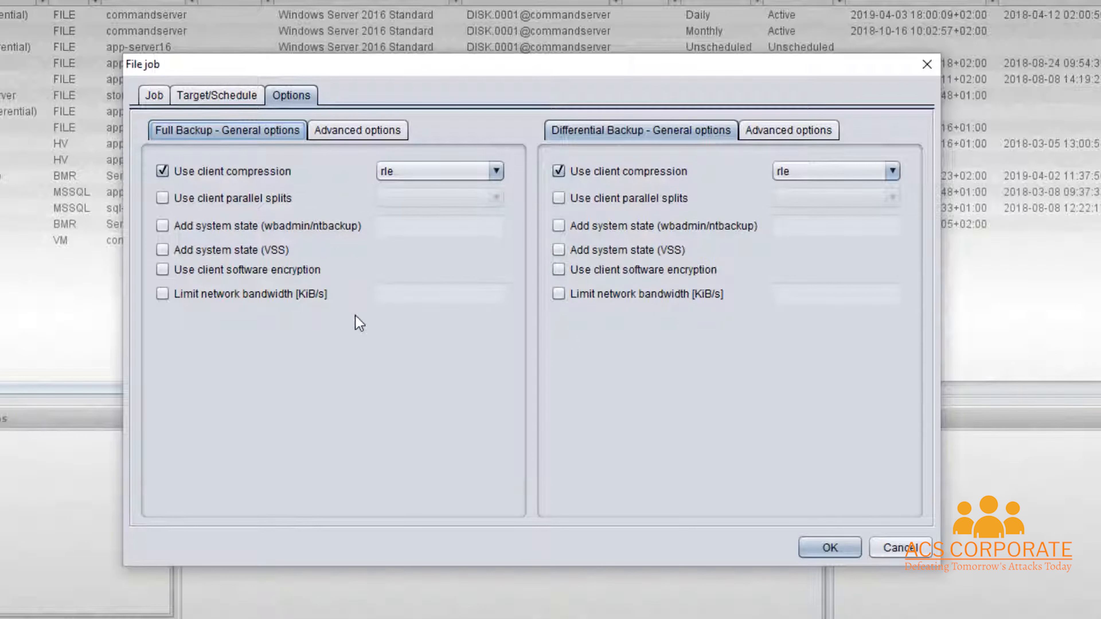
left_click(356, 133)
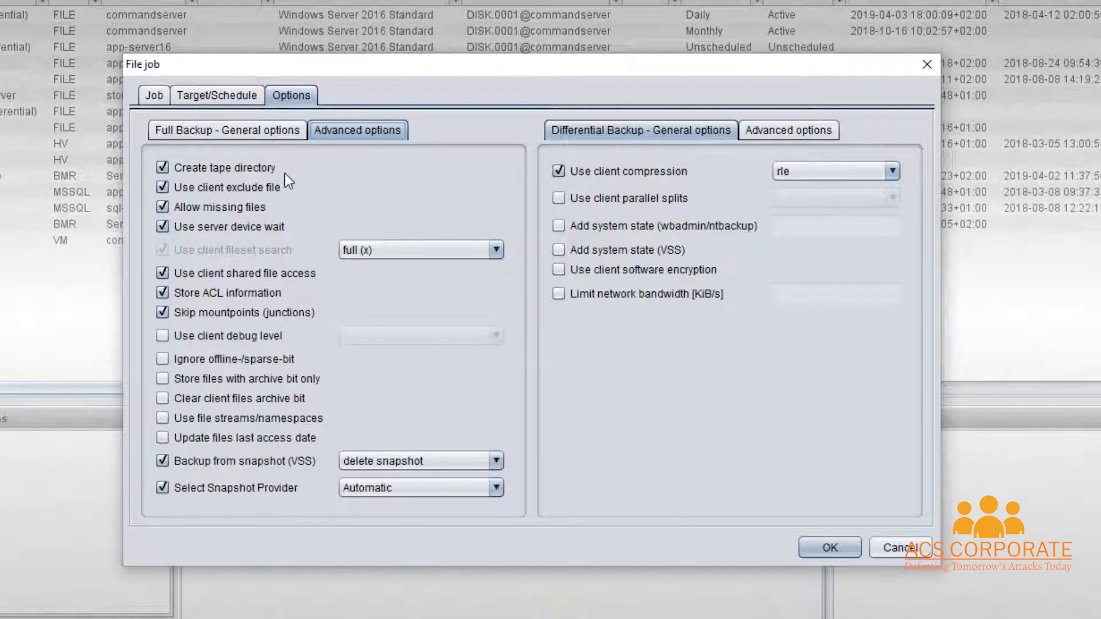
left_click(264, 126)
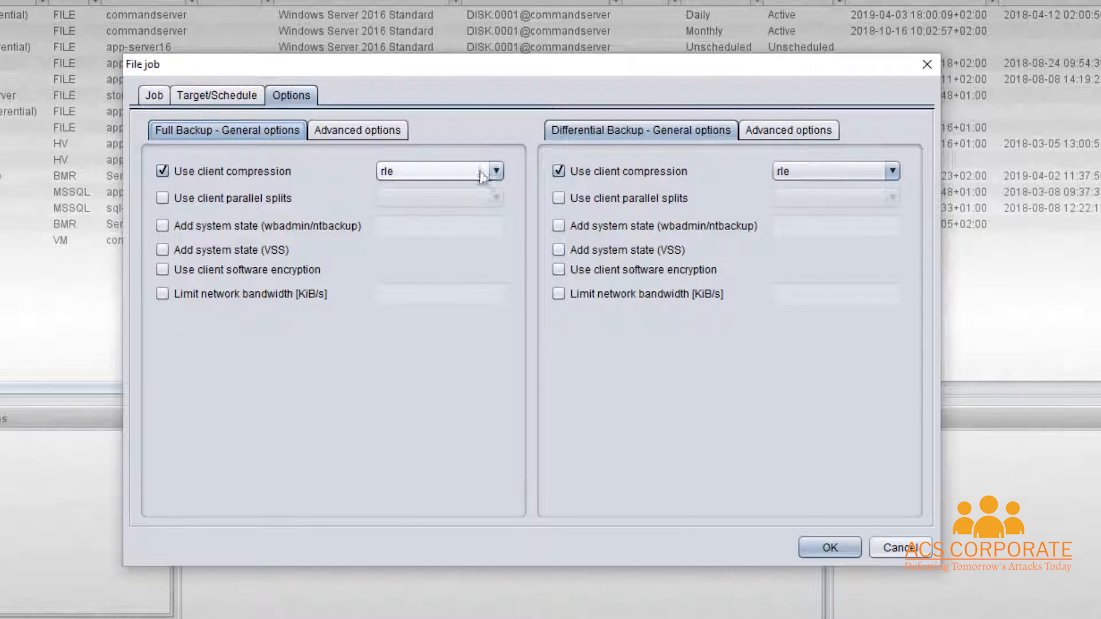
- Keep rle compression for the full backup and save the Mein Datei Backup job
left_click(496, 171)
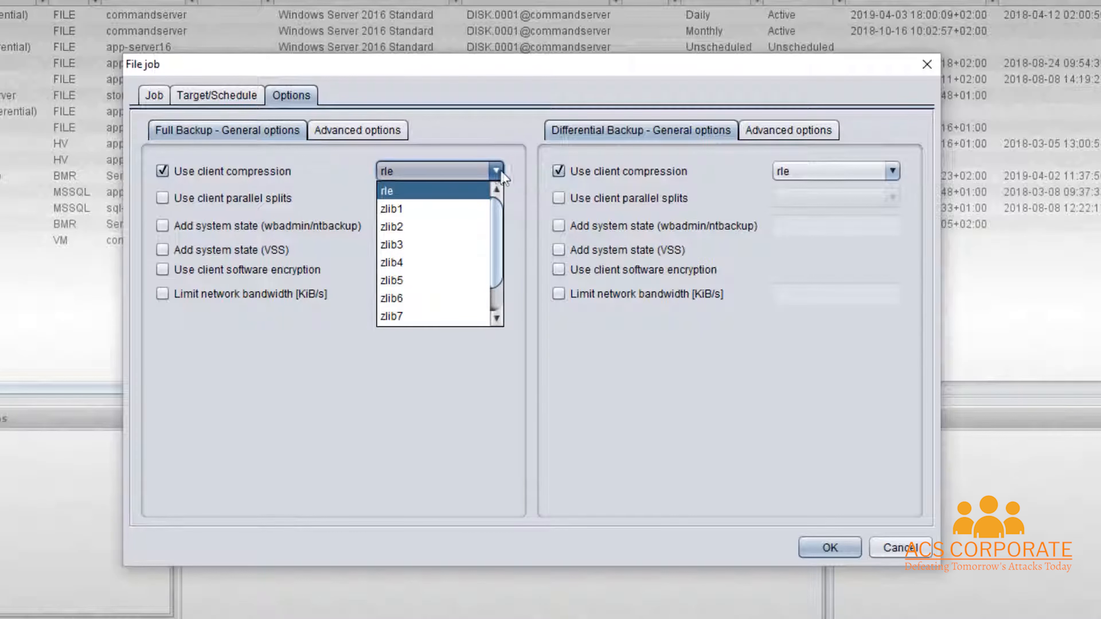
left_click(502, 174)
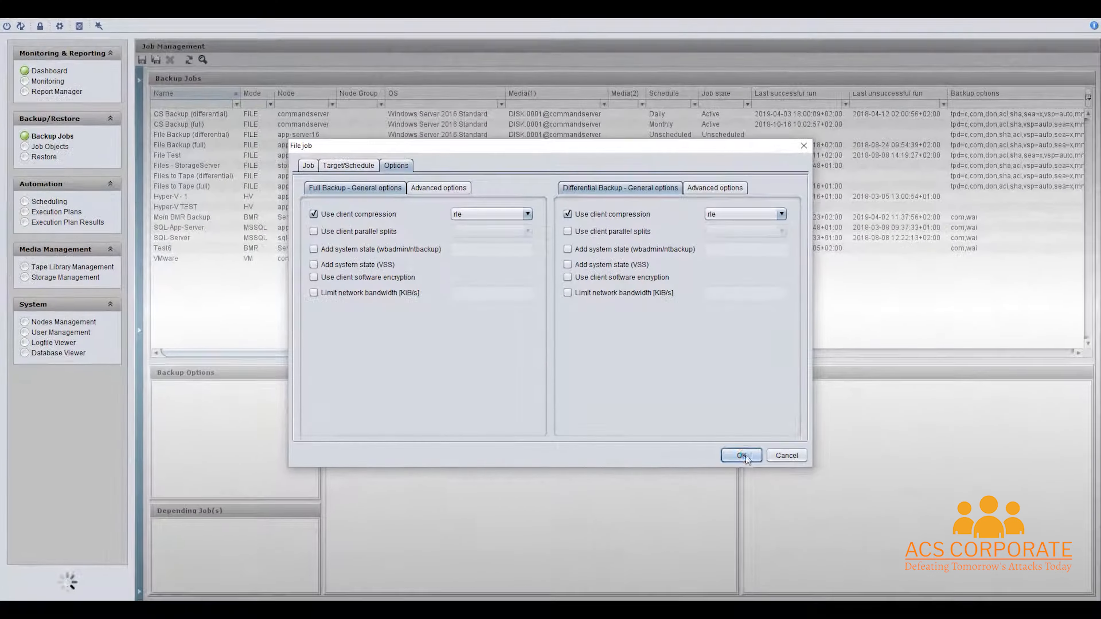
left_click(742, 455)
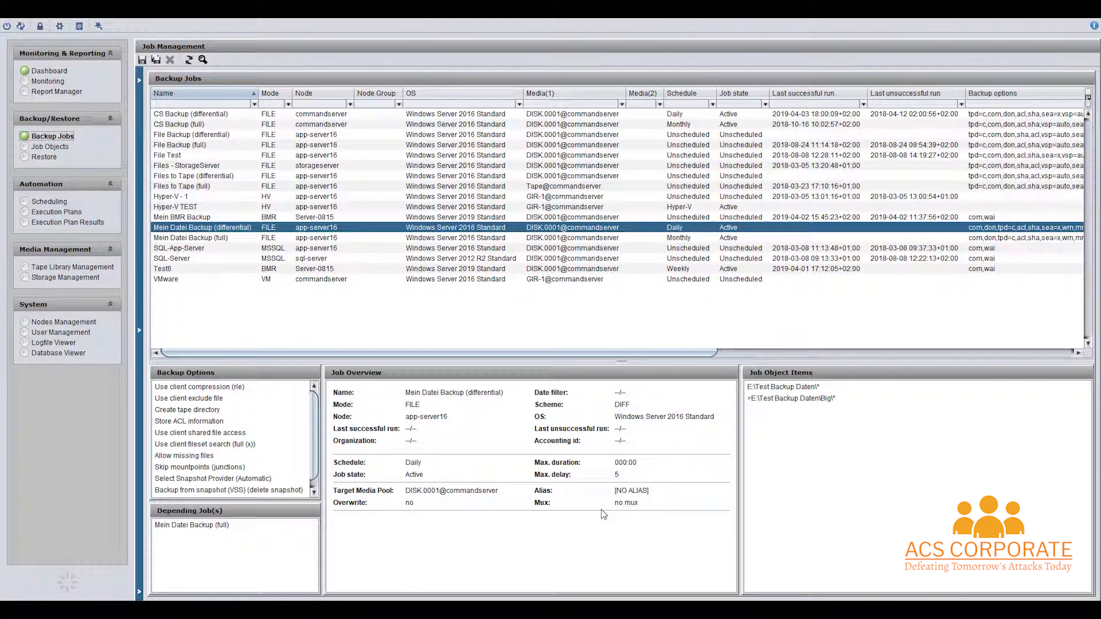
- Select the Mein Datei Backup (full) job row and bring up its context menu
right_click(233, 230)
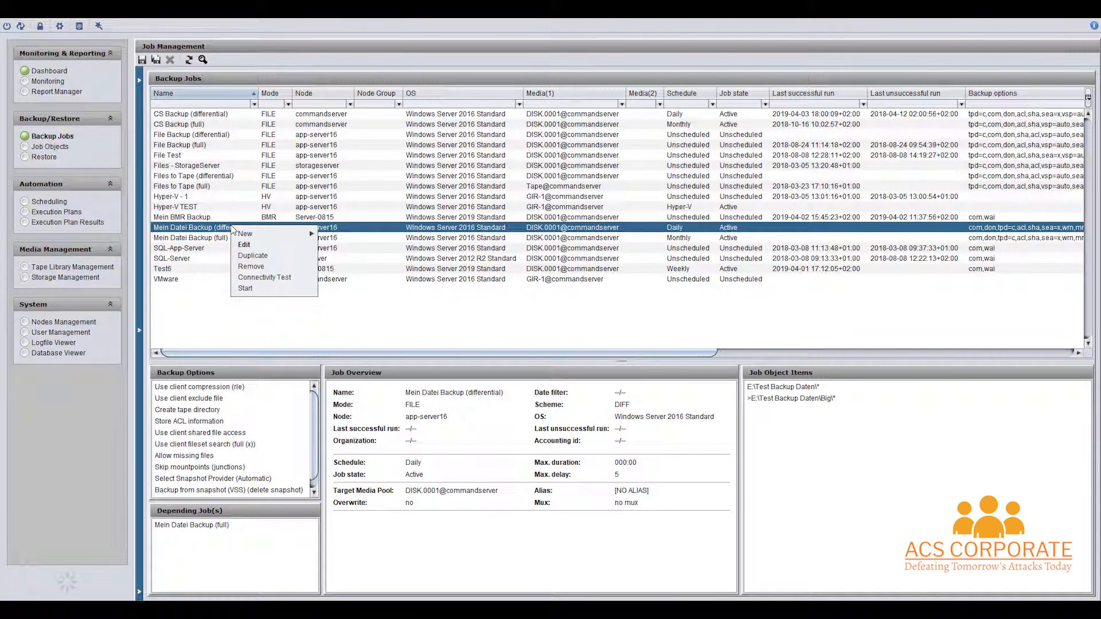
left_click(224, 242)
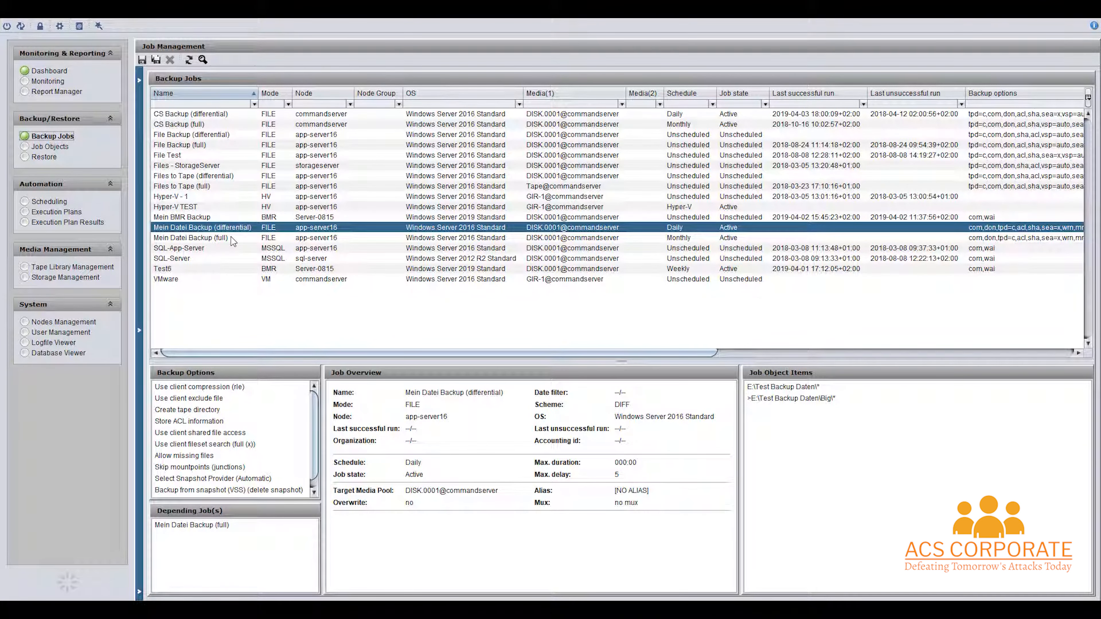
left_click(231, 236)
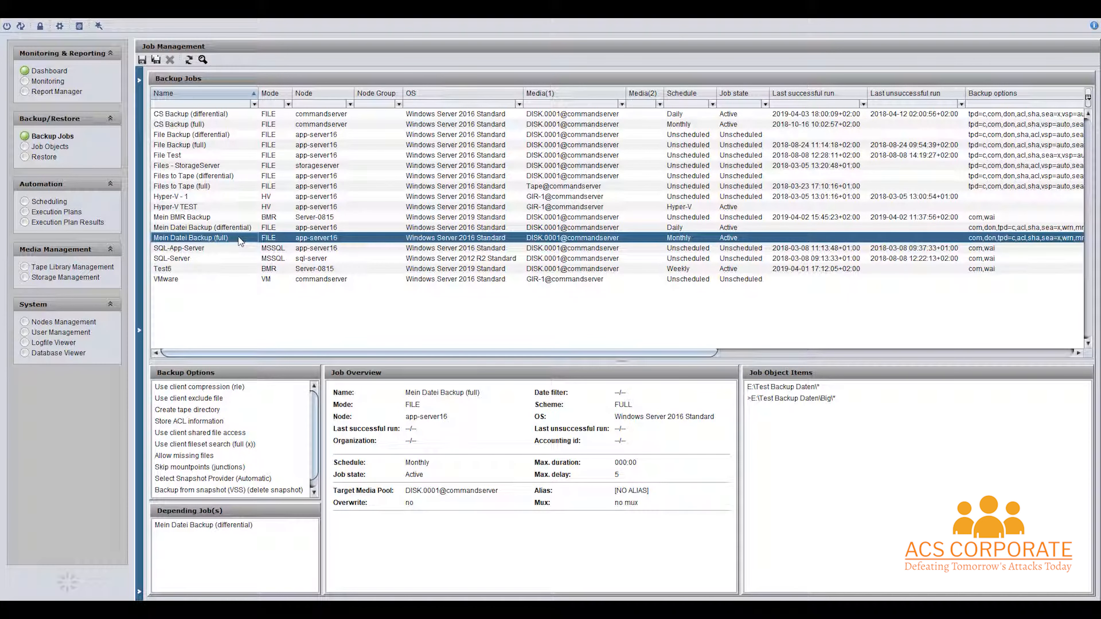
right_click(239, 238)
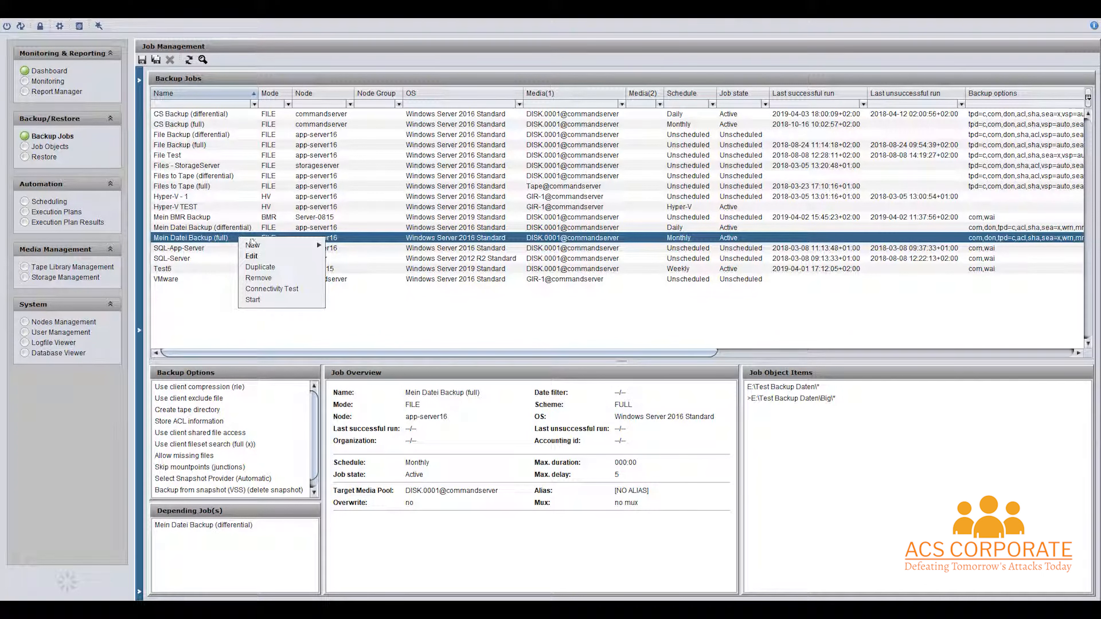
- Connectivity-test Mein Datei Backup (full), start it manually, then follow it in Monitoring
left_click(303, 289)
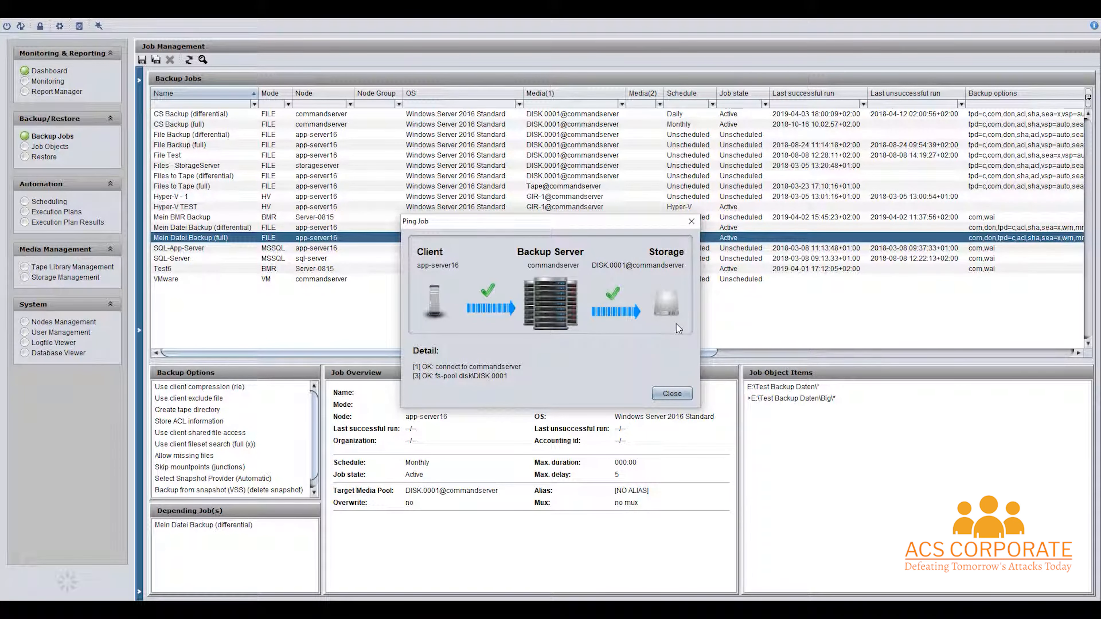
left_click(670, 394)
right_click(223, 238)
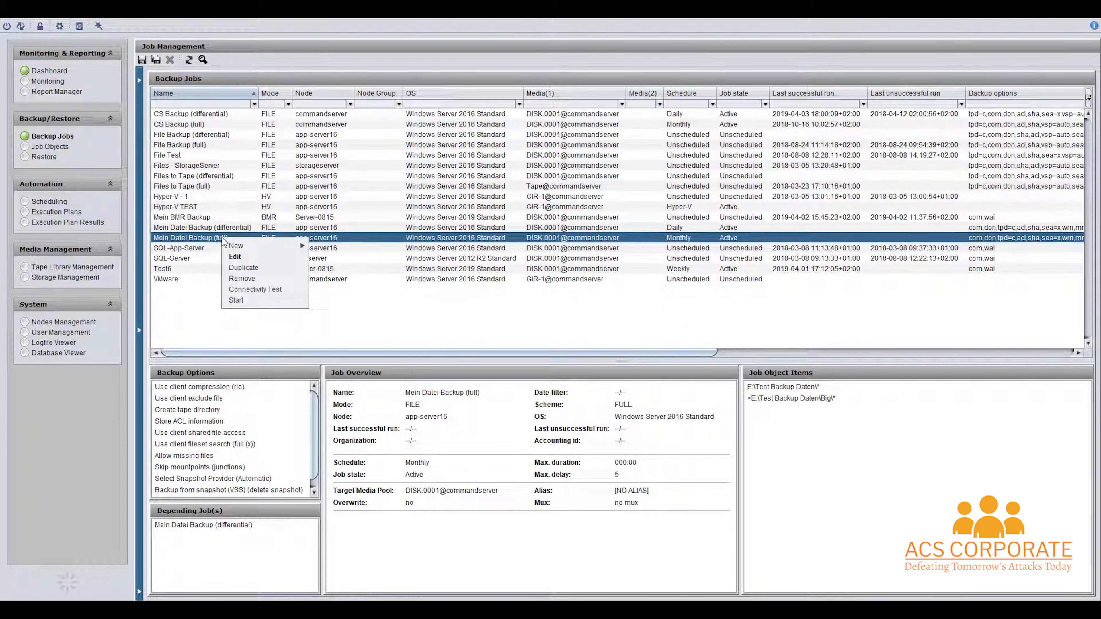
left_click(250, 301)
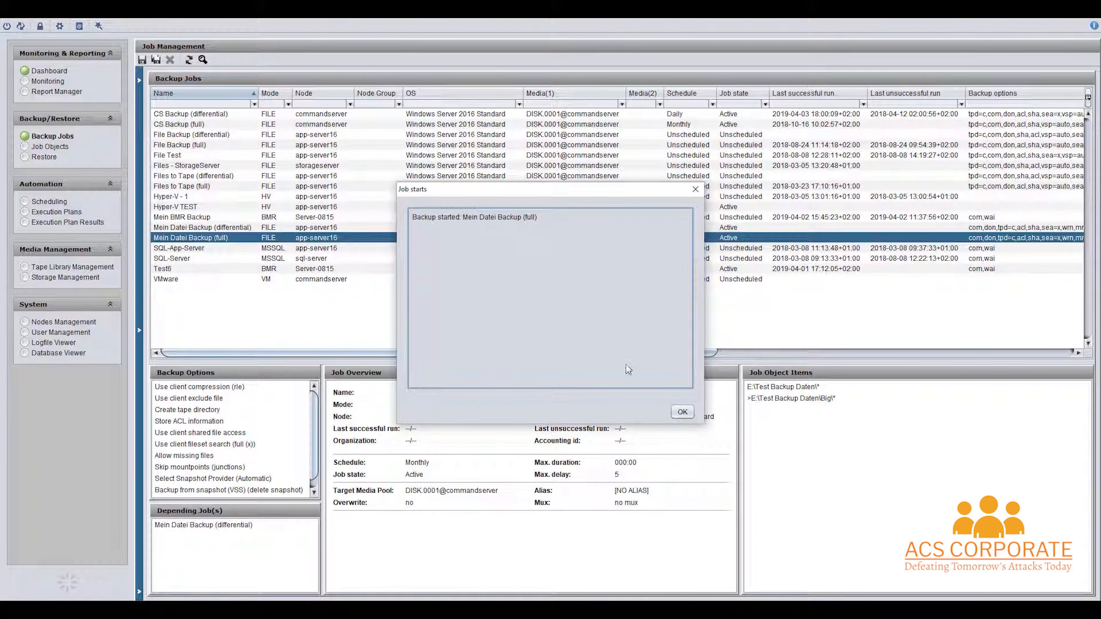
left_click(683, 412)
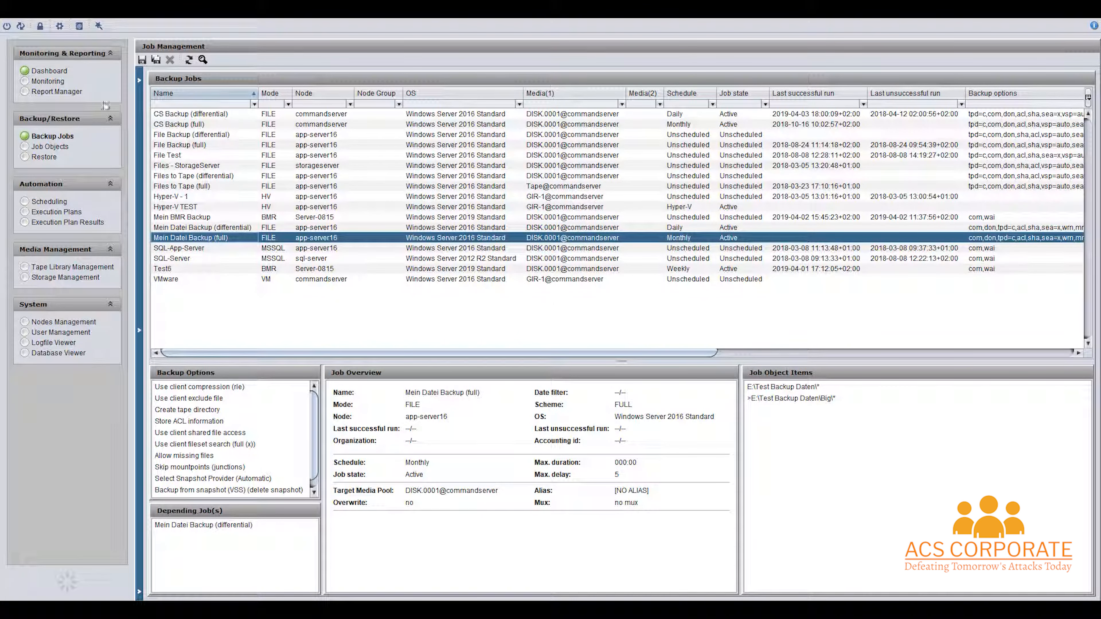
left_click(48, 82)
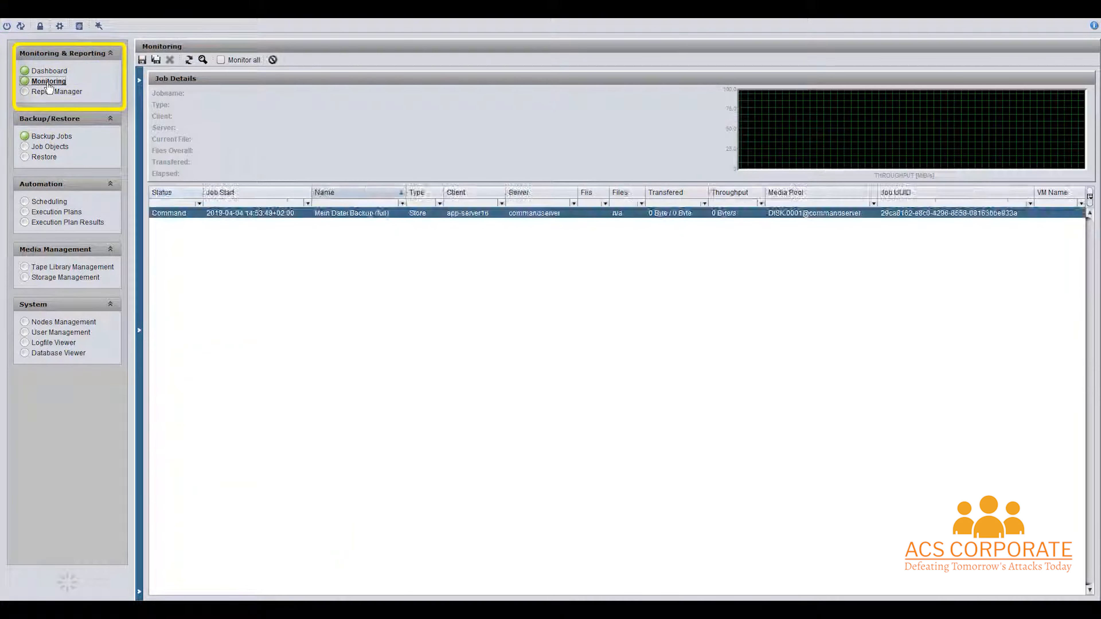